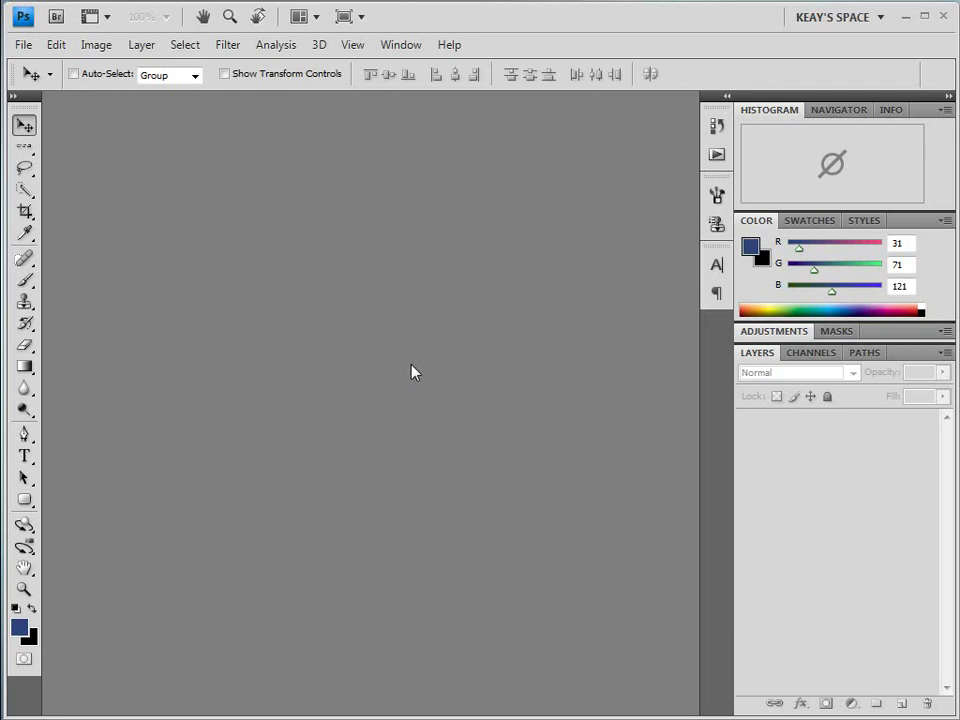
# - Open the 250×307 px apple24.png logo from the images folder in Photoshop
pyautogui.click(22, 44)
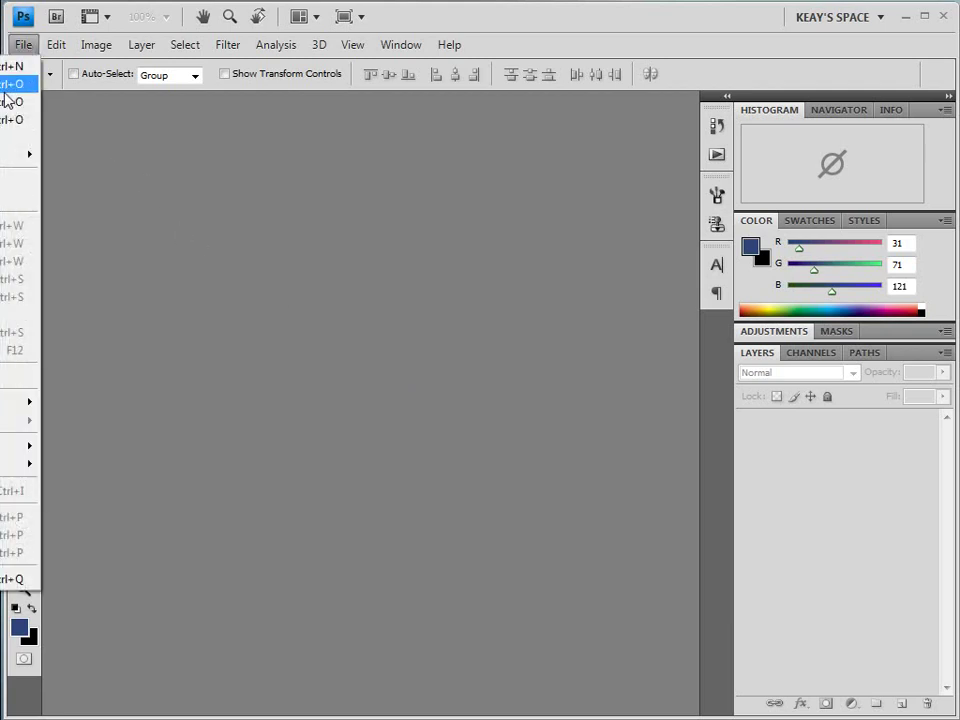
pyautogui.click(8, 88)
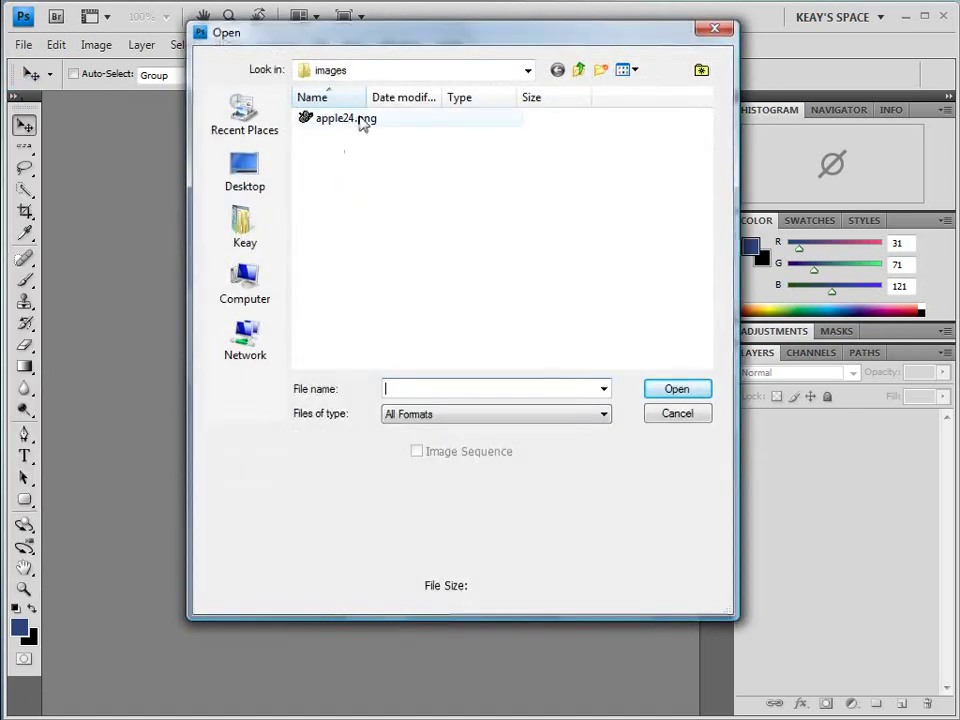
pyautogui.doubleClick(360, 119)
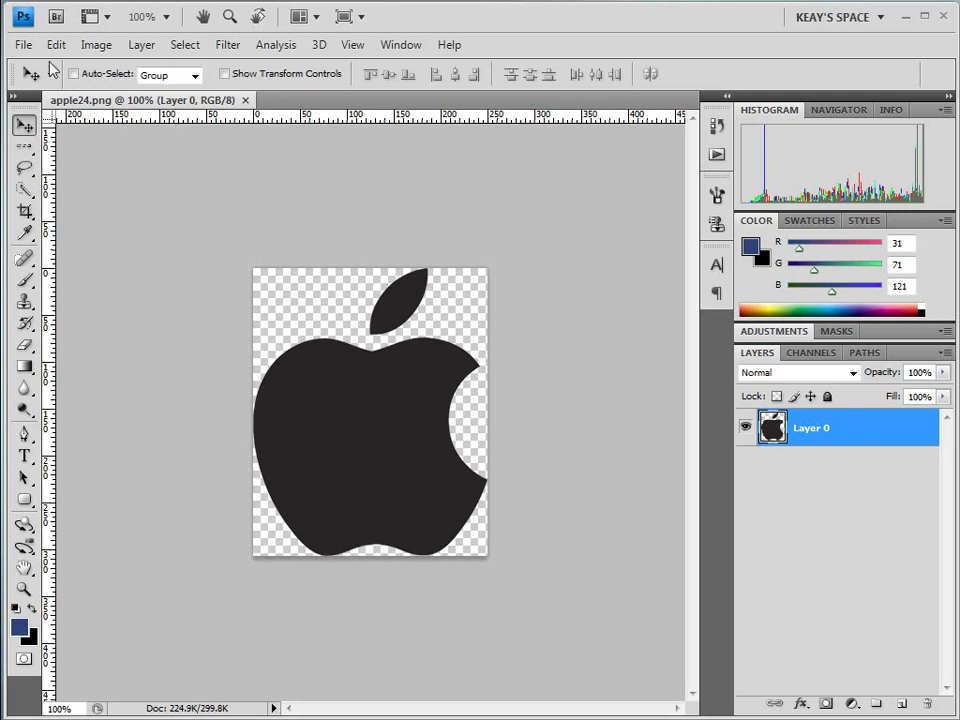
pyautogui.click(22, 46)
# - Save a transparent PNG-8 copy named 'apple' with Diffusion Transparency Dither, then close the original
pyautogui.click(12, 332)
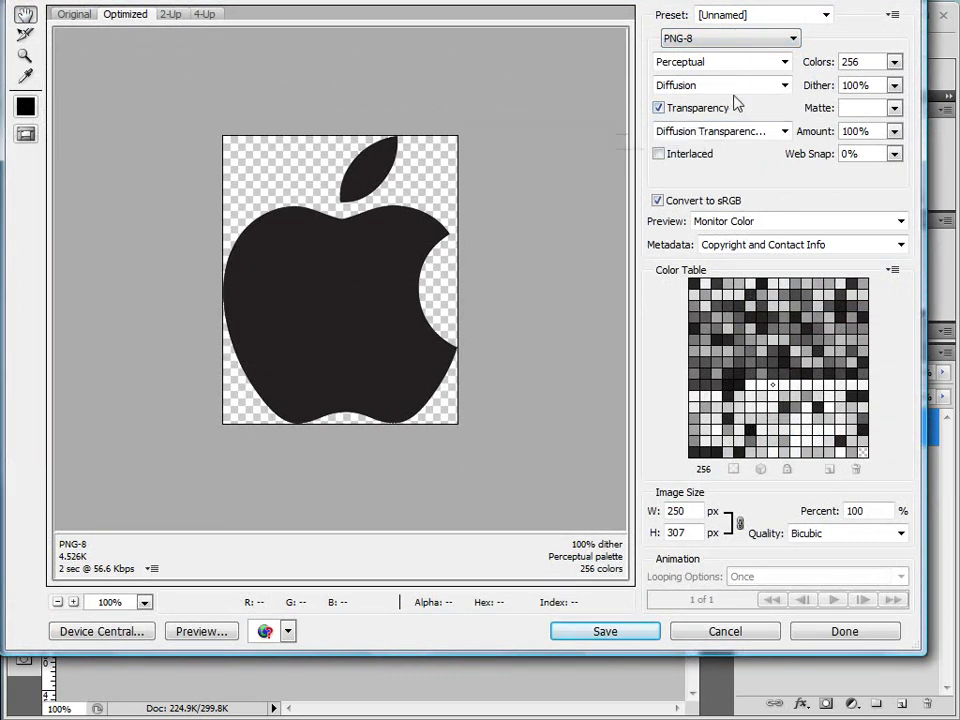
pyautogui.click(722, 143)
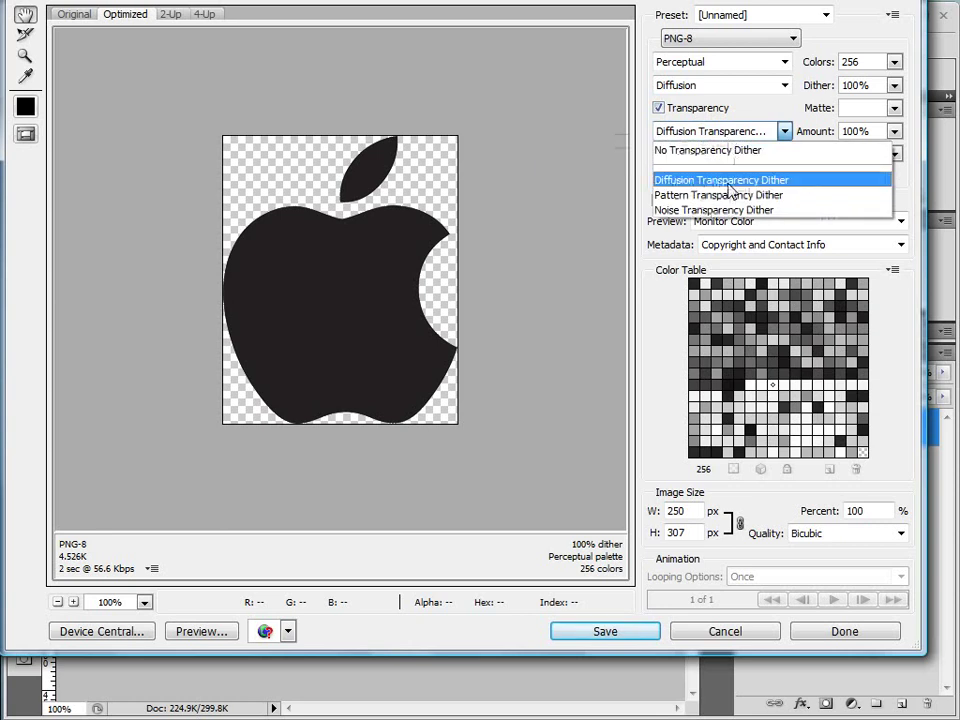
pyautogui.click(722, 182)
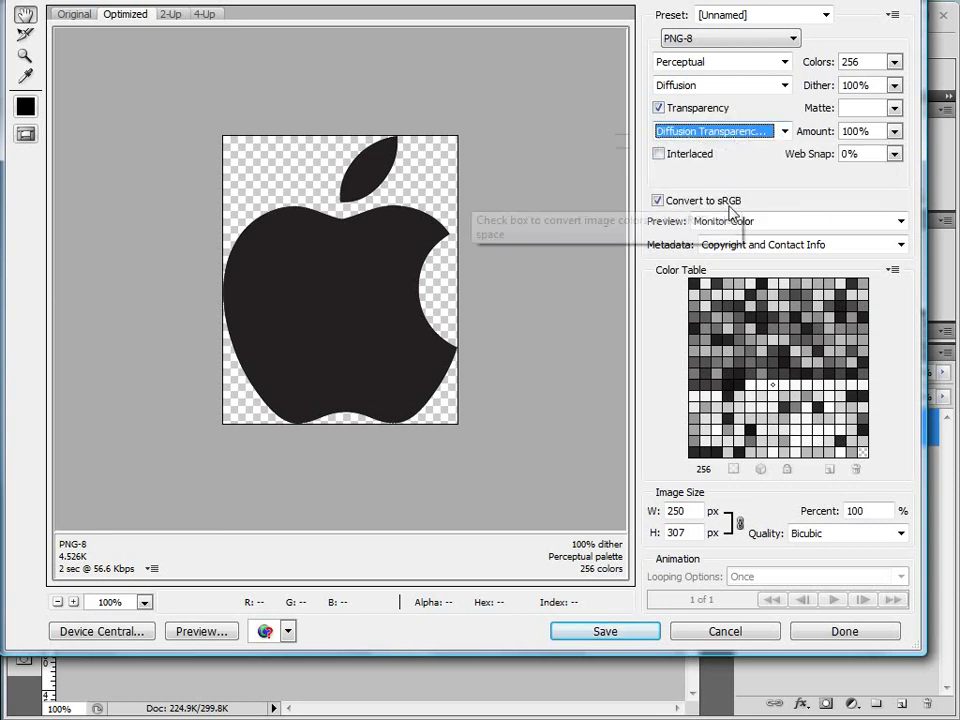
pyautogui.click(613, 632)
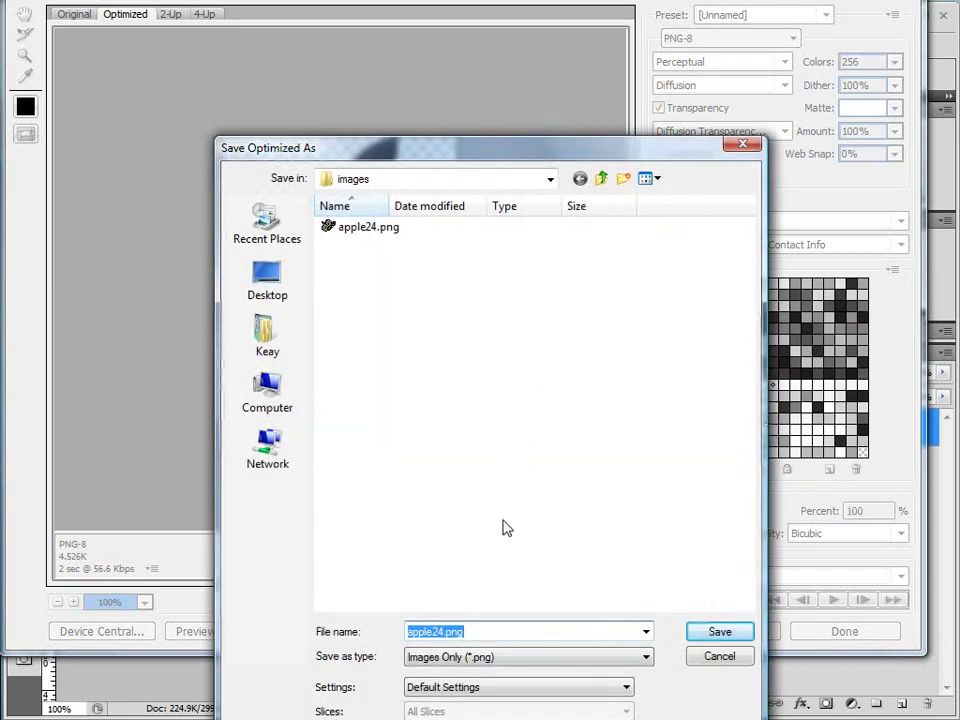
pyautogui.write('apple8')
pyautogui.press('Return')
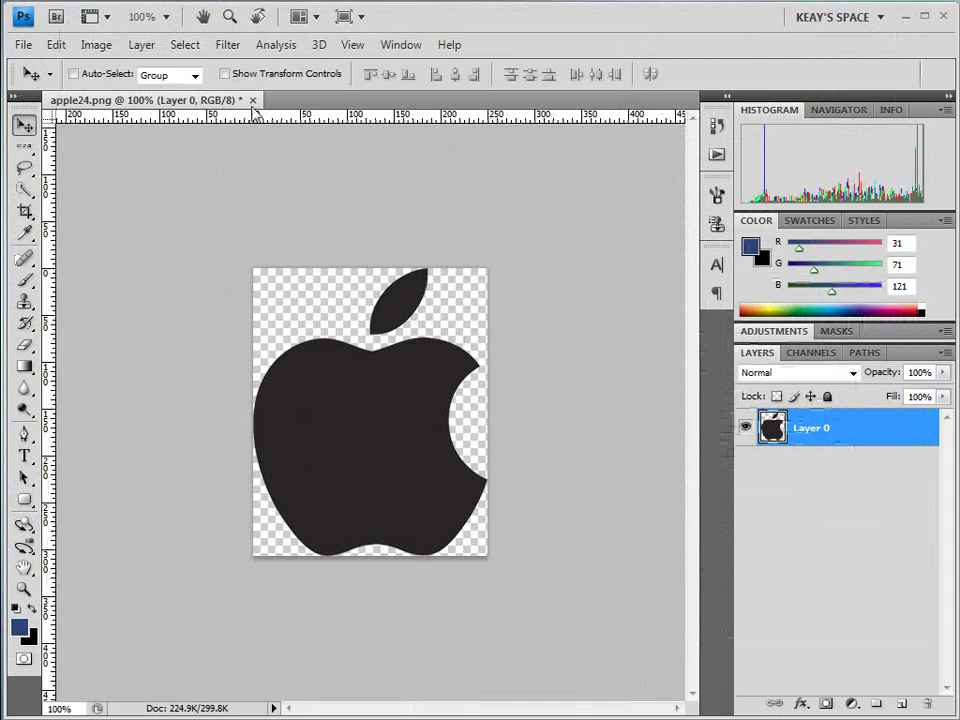
pyautogui.click(254, 100)
# - Discard the Photoshop changes, then review the stylesheet link in index.html and the styles.css file
pyautogui.click(498, 291)
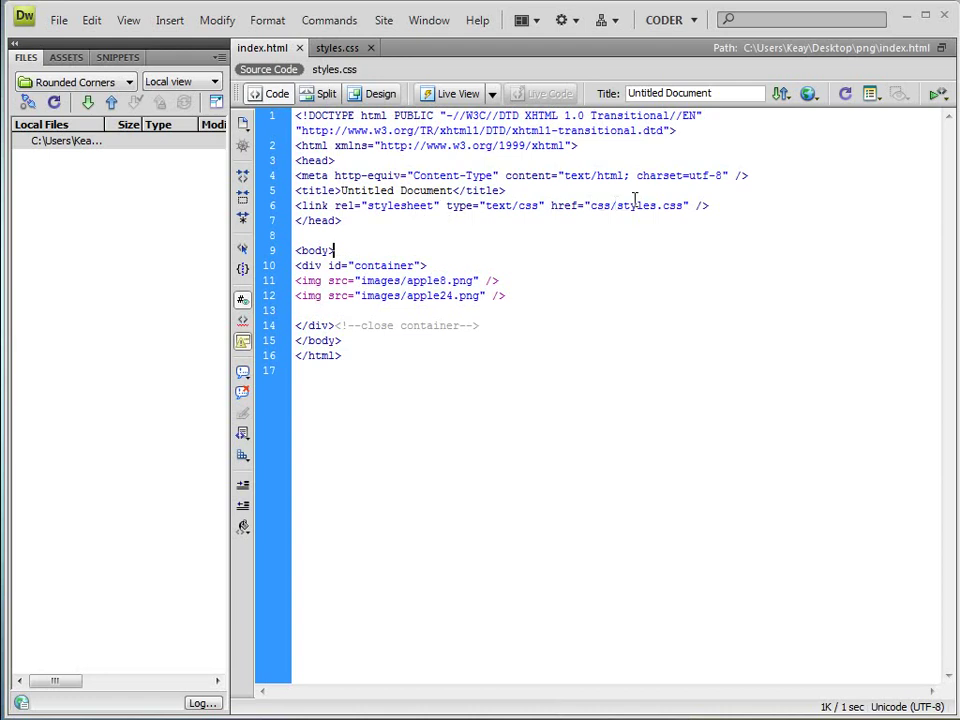
pyautogui.moveTo(709, 205); pyautogui.dragTo(285, 205)
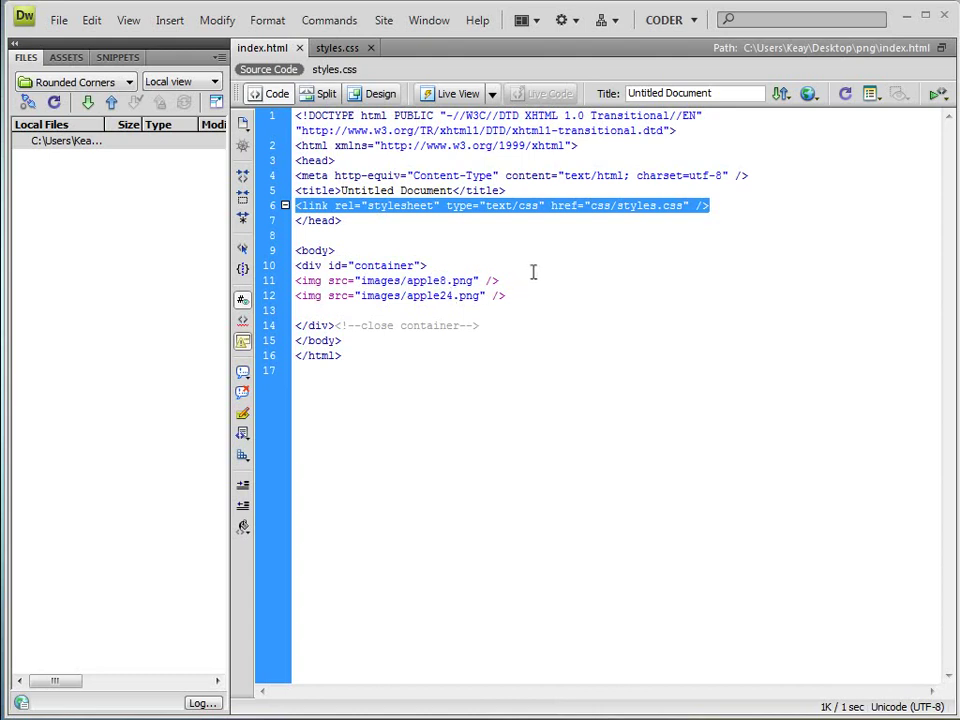
pyautogui.click(345, 66)
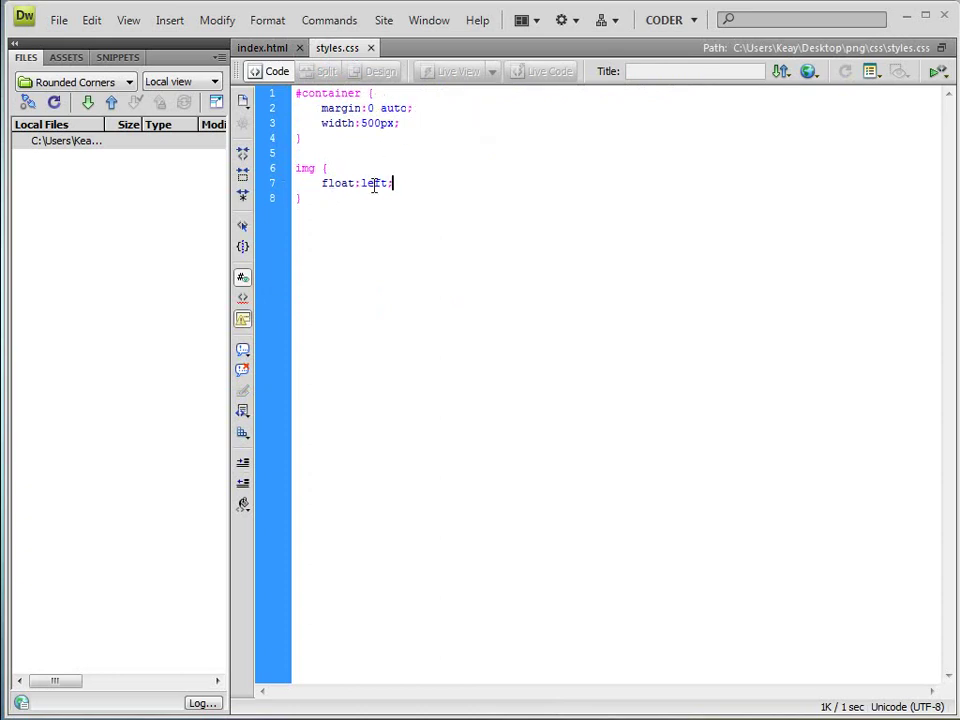
pyautogui.click(268, 50)
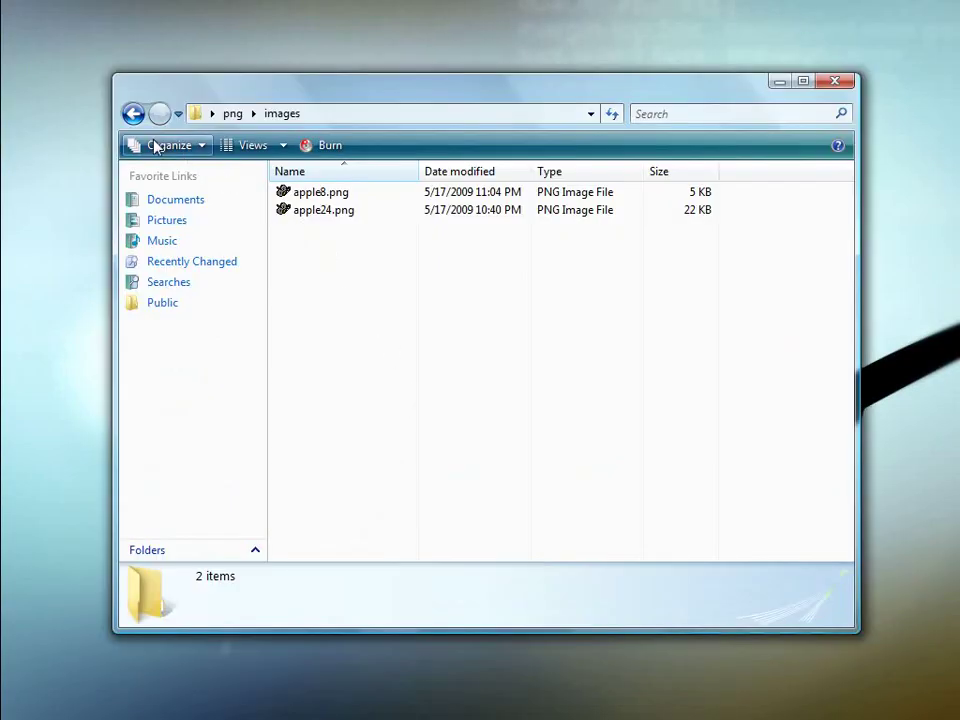
# - Go back to the png folder and open index.html in Internet Explorer
pyautogui.click(132, 112)
pyautogui.doubleClick(338, 236)
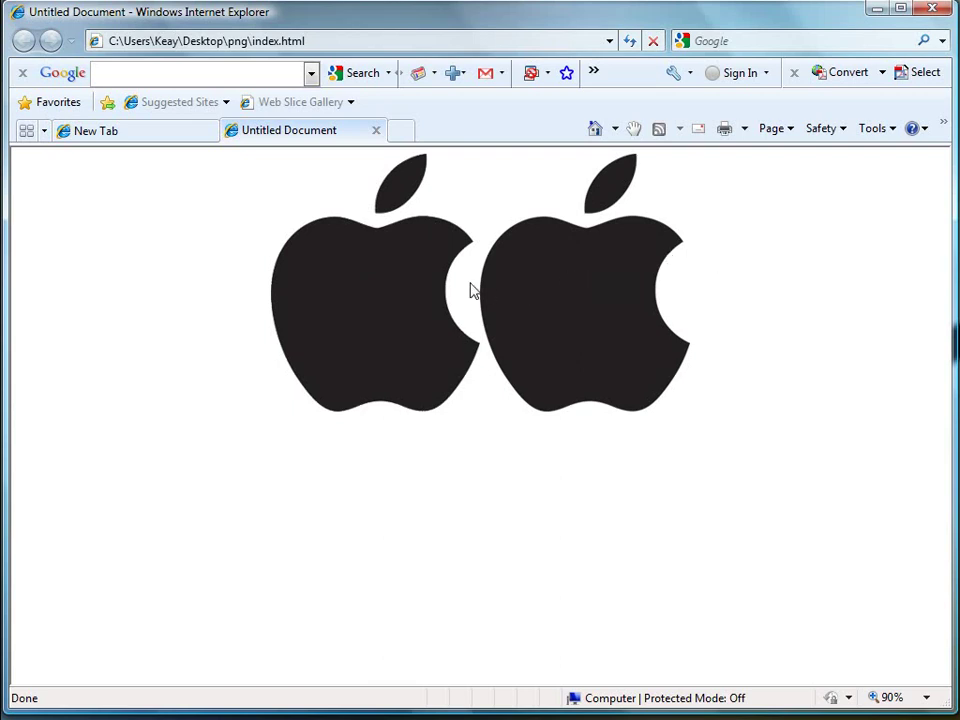
# - Zoom the comparison page to 230% to inspect the edges of both apple logos
pyautogui.scroll(16, 377, 265)
pyautogui.scroll(12, 342, 347)
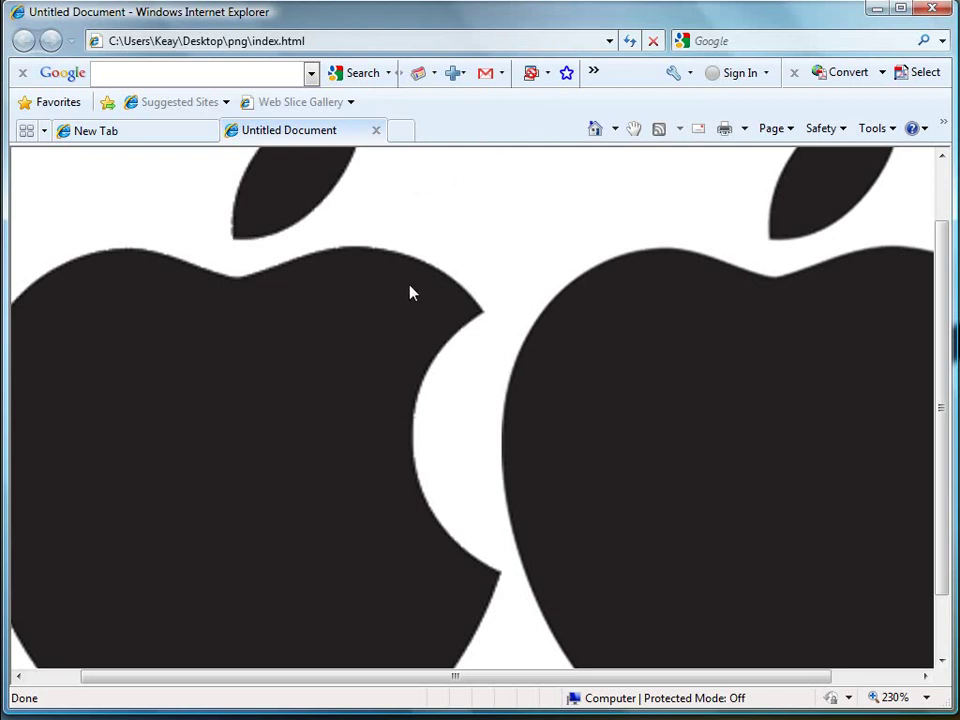
# - Close the apple comparison page in Internet Explorer and switch to Fireworks CS4
pyautogui.click(376, 131)
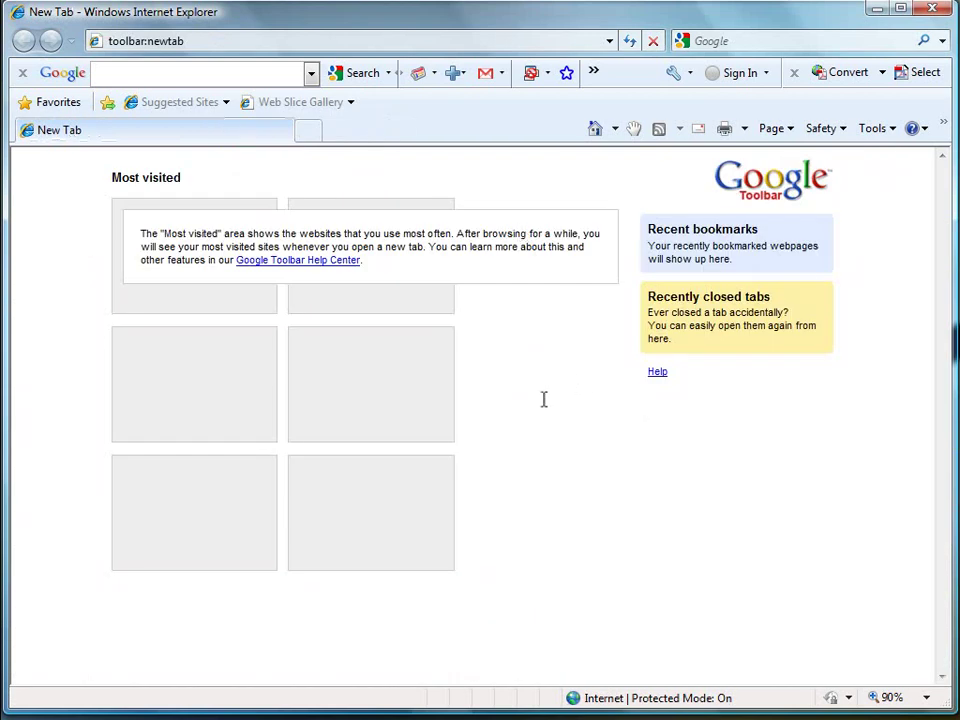
pyautogui.moveTo(697, 718)
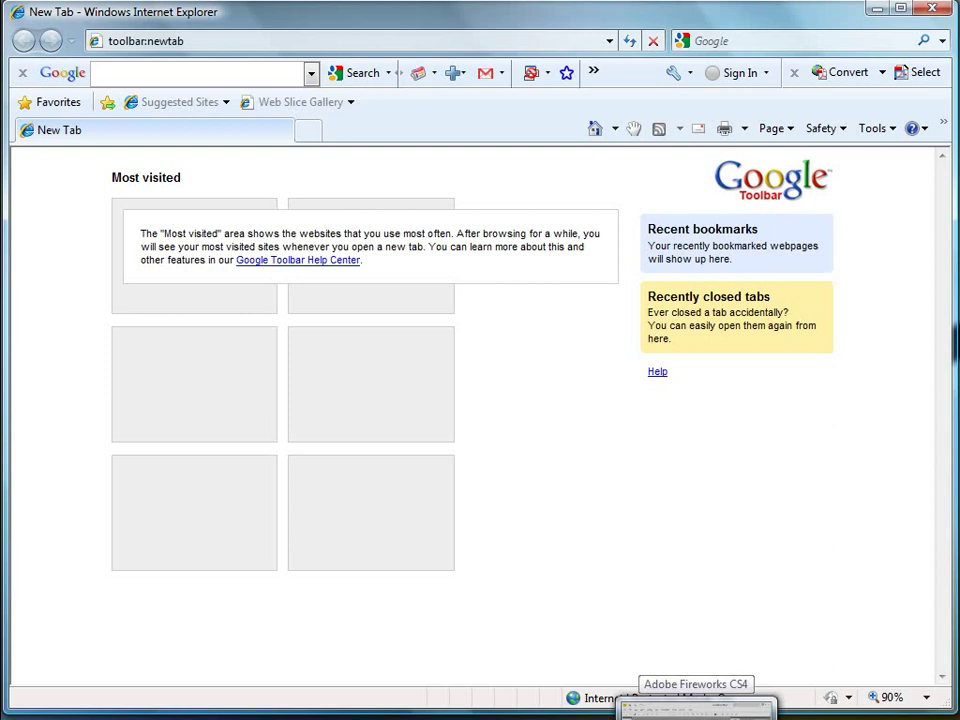
pyautogui.click(697, 709)
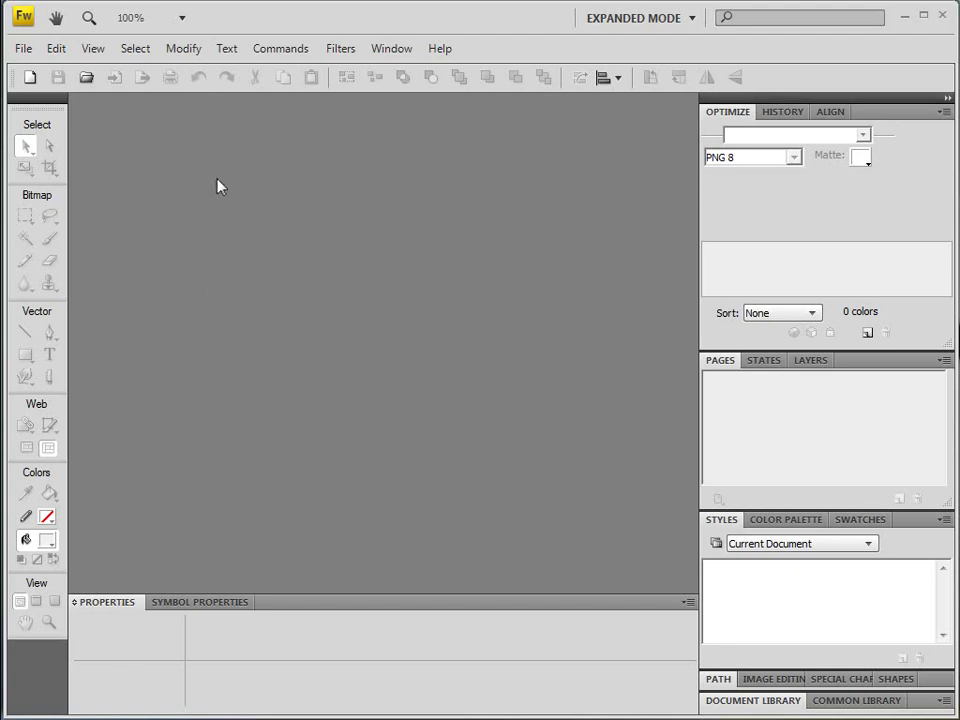
# - Open the 250 × 307 apple24.png bitmap from the images folder in Fireworks
pyautogui.click(24, 48)
pyautogui.click(22, 88)
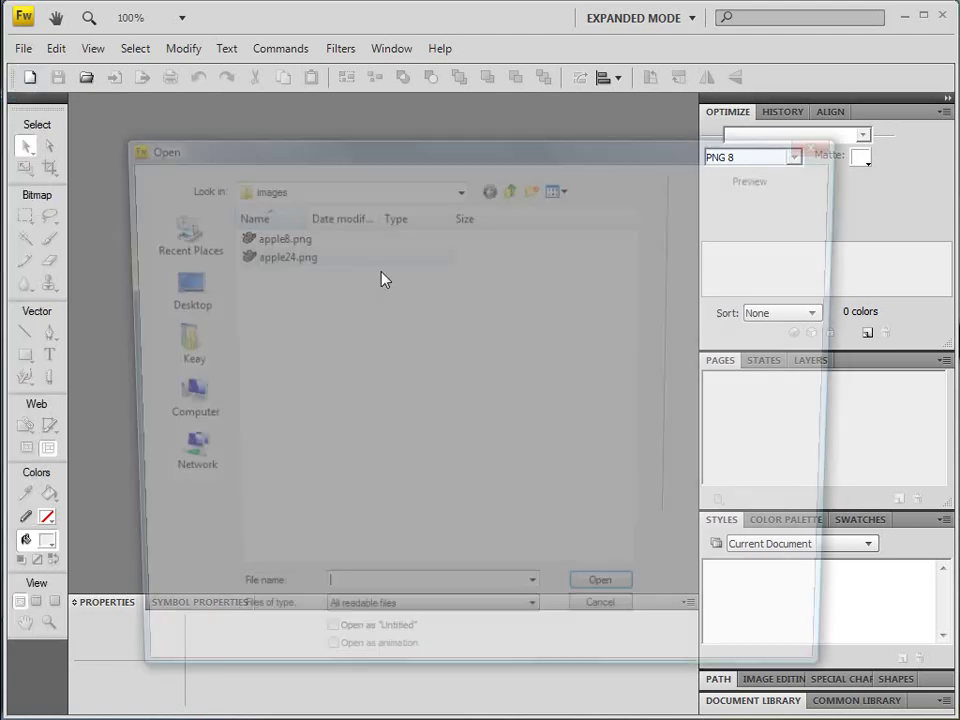
pyautogui.doubleClick(290, 257)
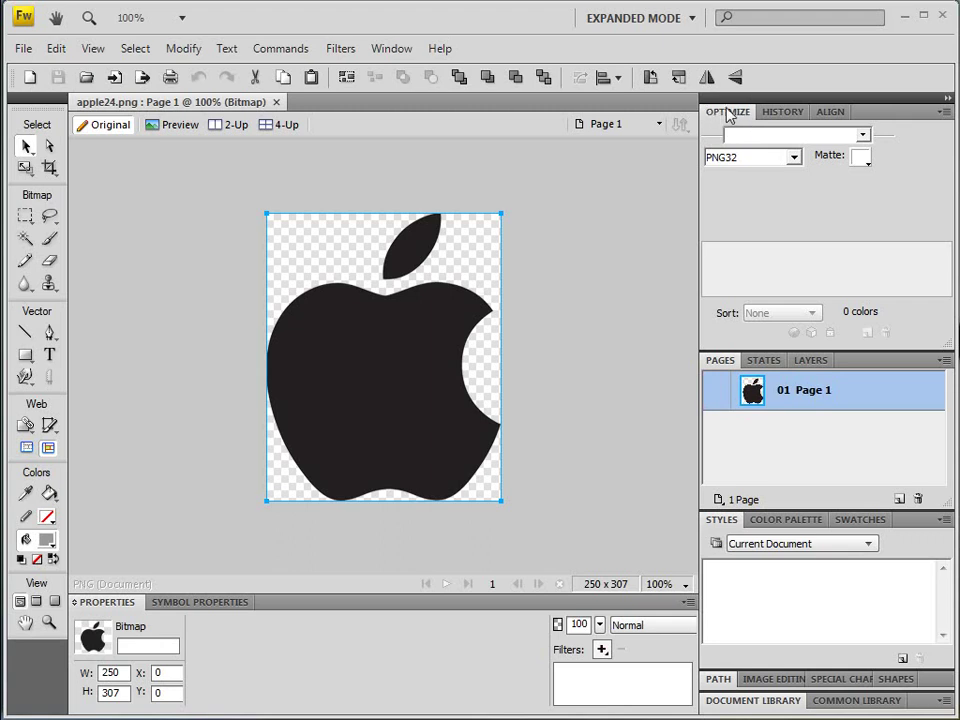
# - Set the Optimize panel to PNG 8 with Alpha Transparency for apple24.png
pyautogui.click(793, 157)
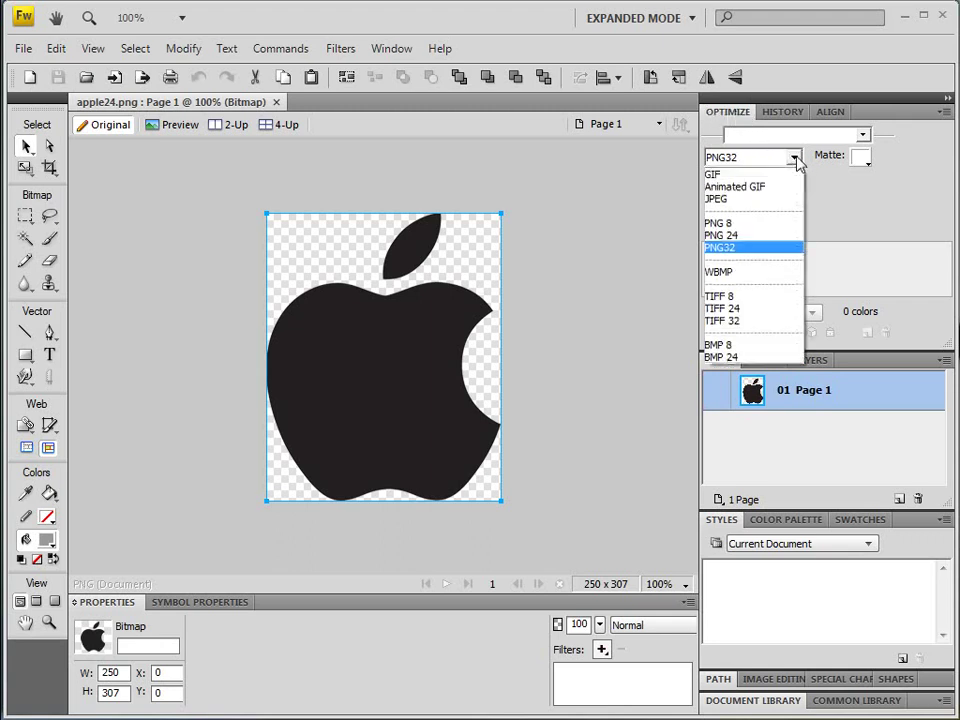
pyautogui.click(724, 223)
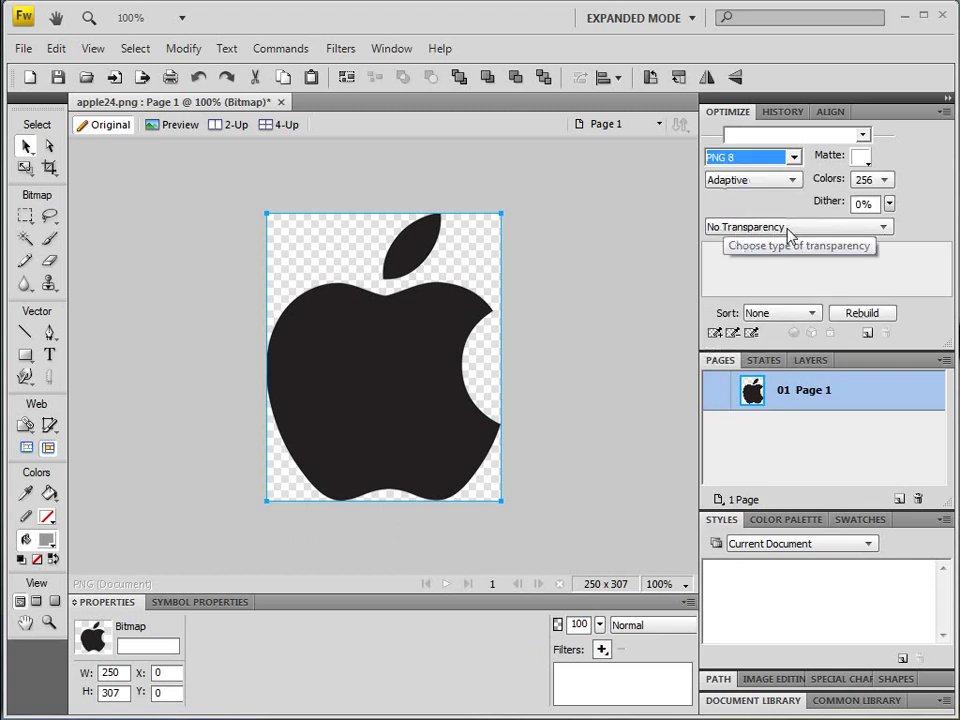
pyautogui.click(768, 228)
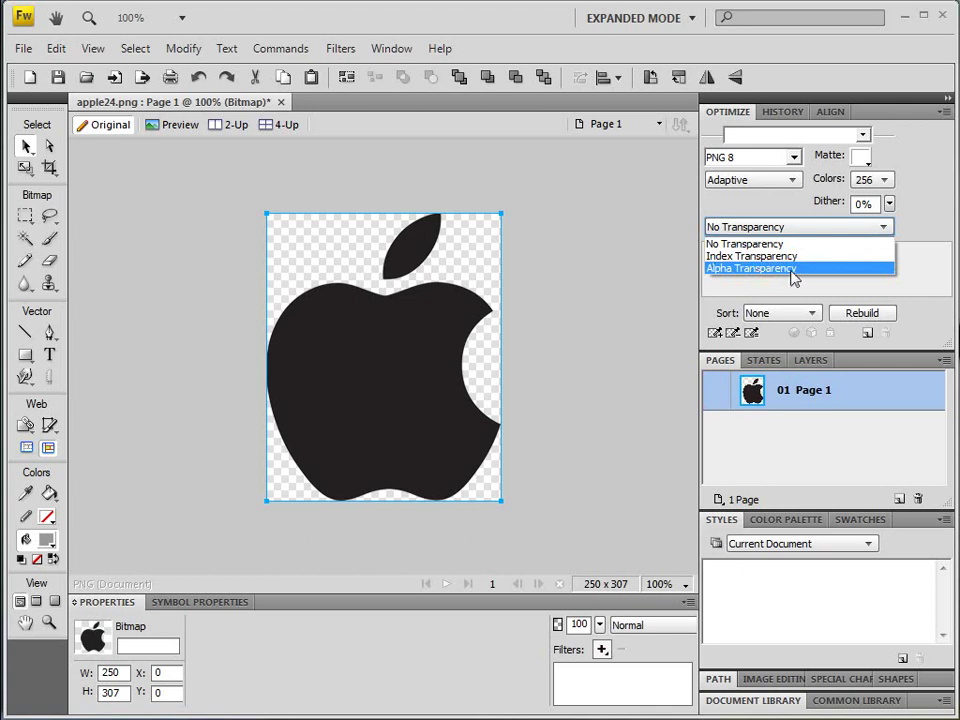
pyautogui.click(792, 270)
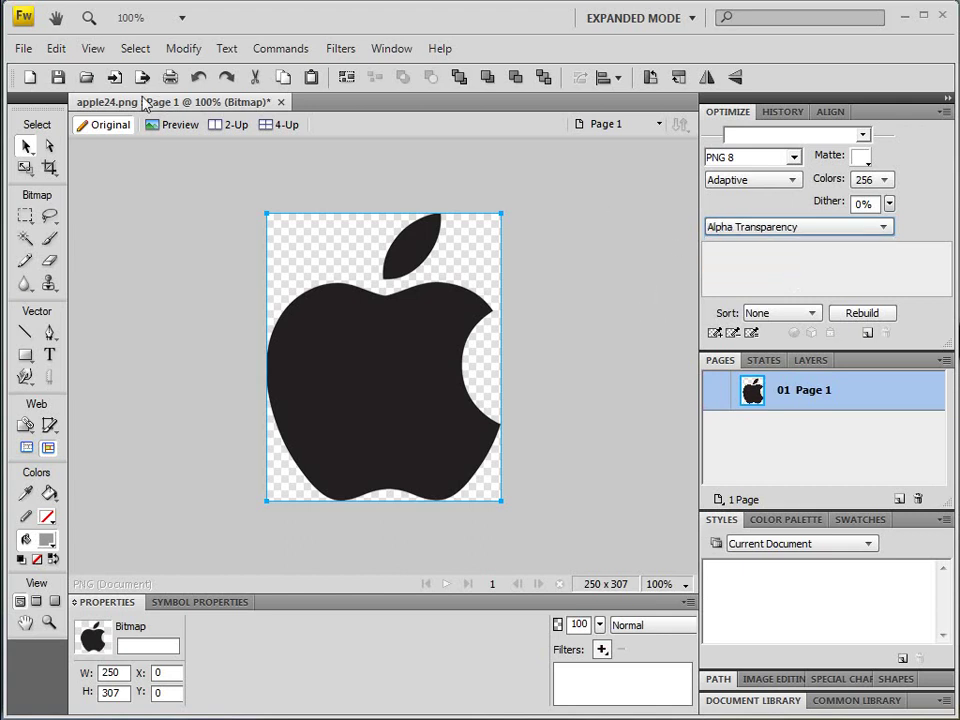
# - Export the logo as apple8.png into the images folder, replacing the existing file
pyautogui.click(32, 52)
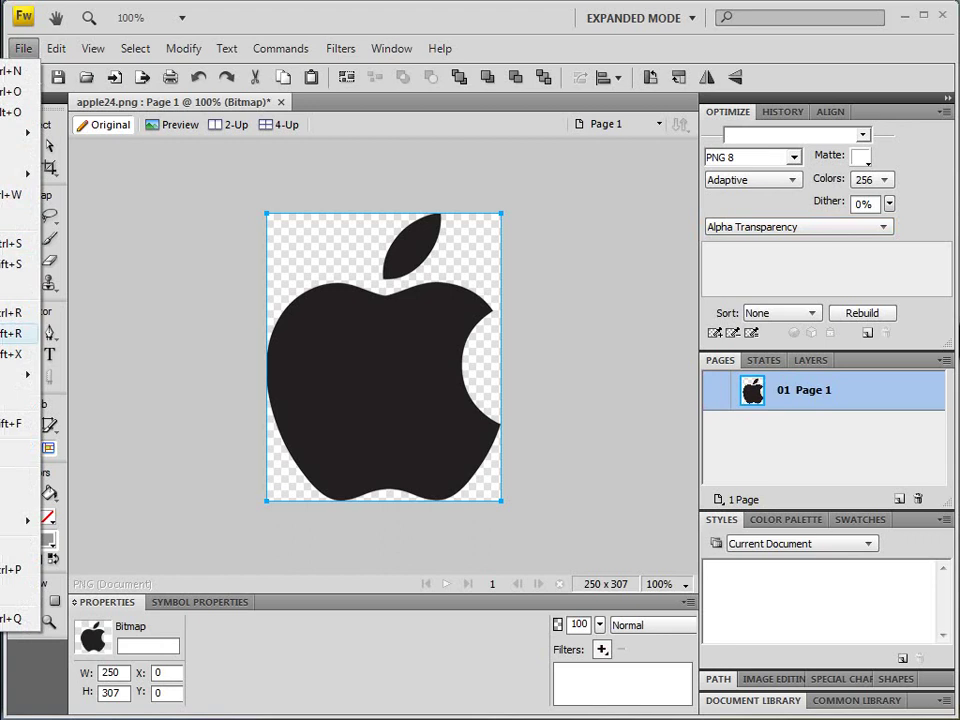
pyautogui.click(10, 333)
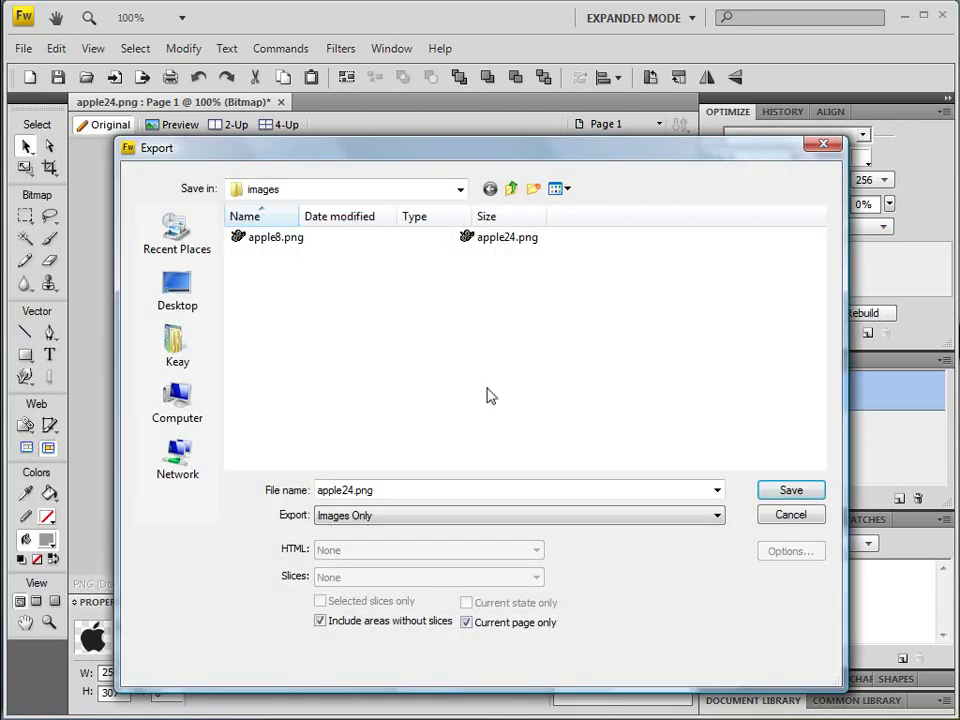
pyautogui.click(262, 247)
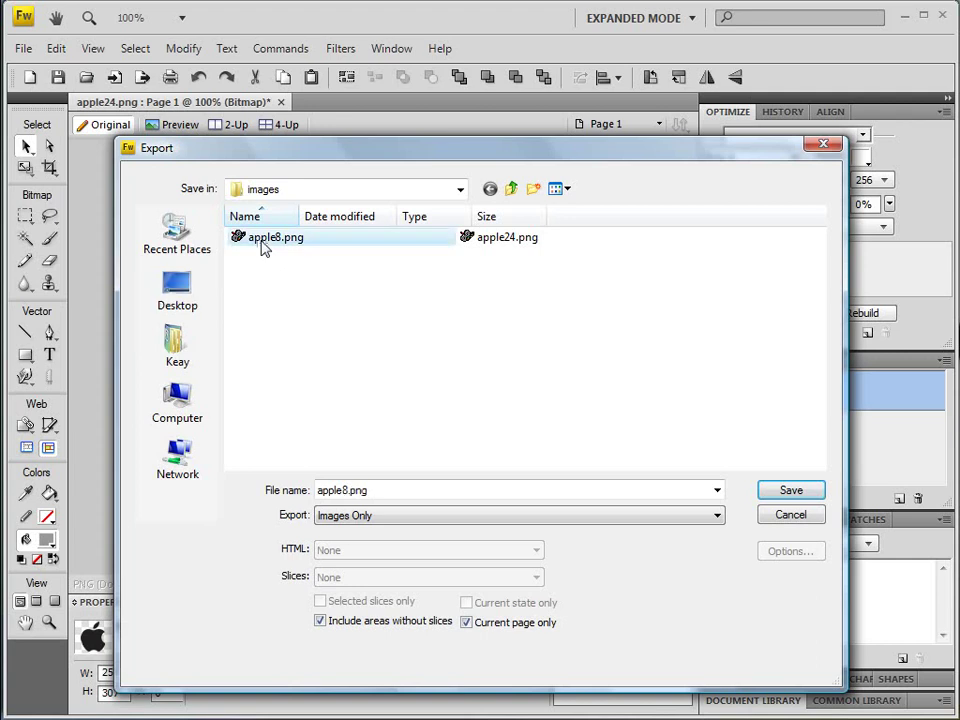
pyautogui.click(802, 495)
pyautogui.click(534, 466)
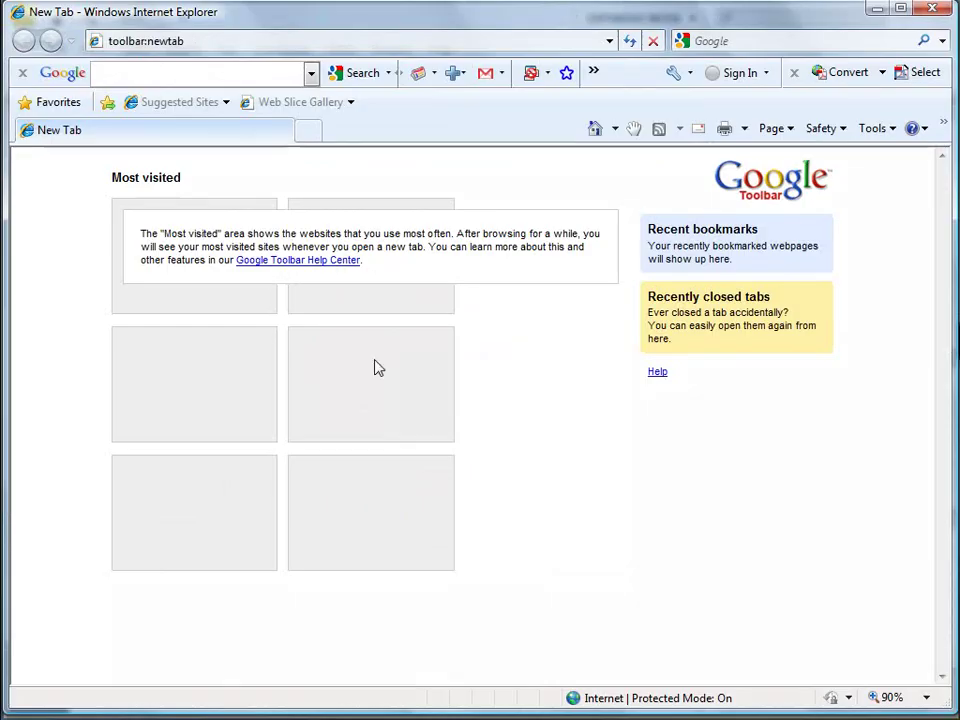
# - Reopen index.html from the png folder and scroll to compare the new apple8.png with apple24.png
pyautogui.click(525, 719)
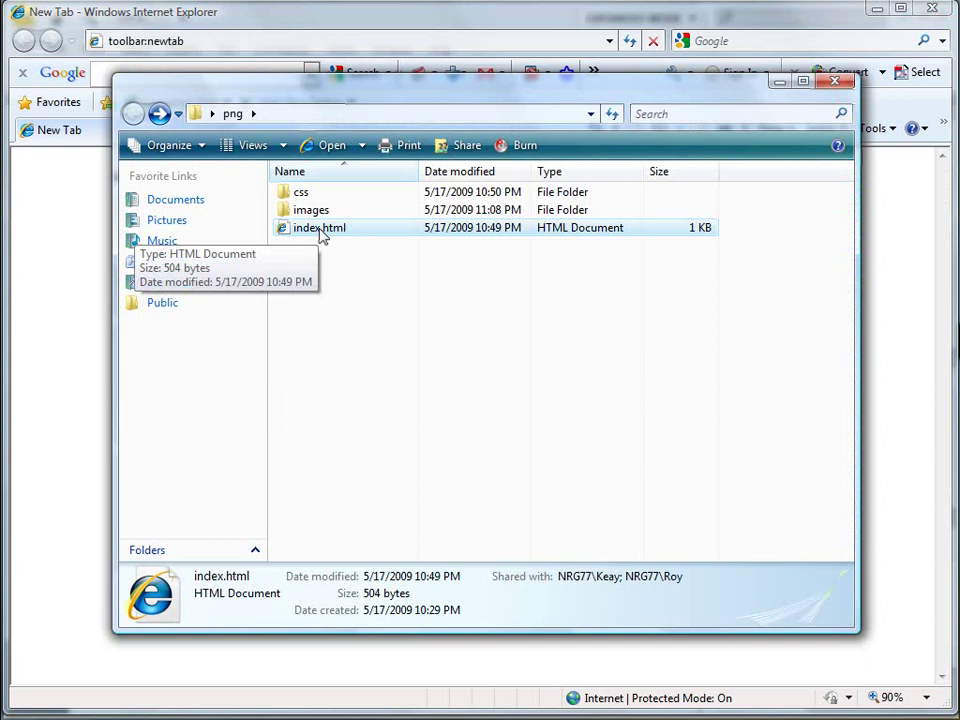
pyautogui.doubleClick(320, 229)
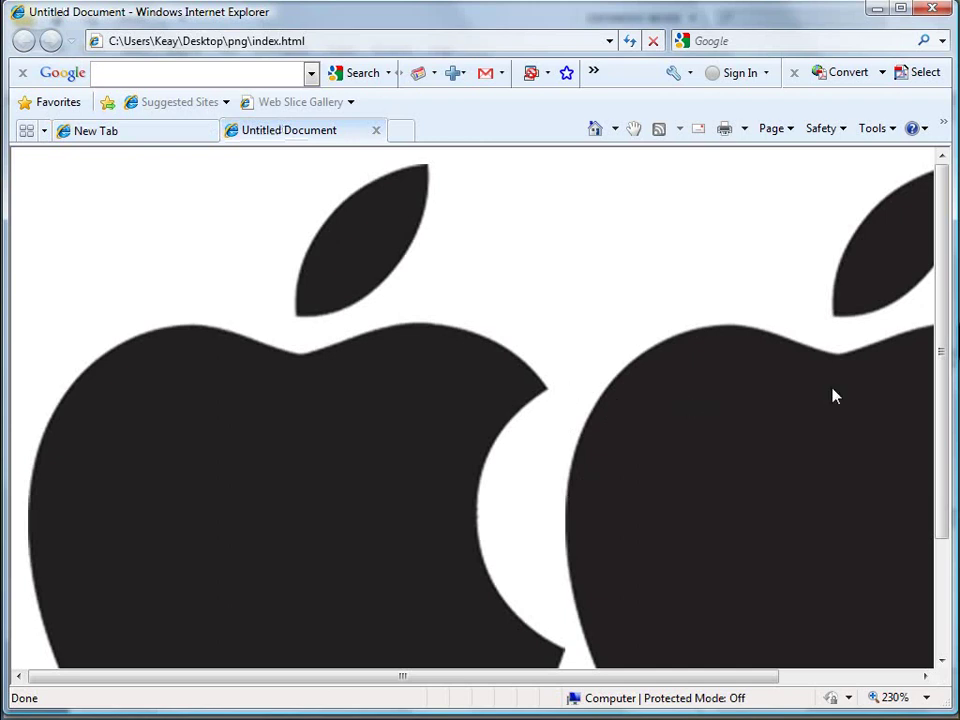
pyautogui.scroll(-3, 750, 420)
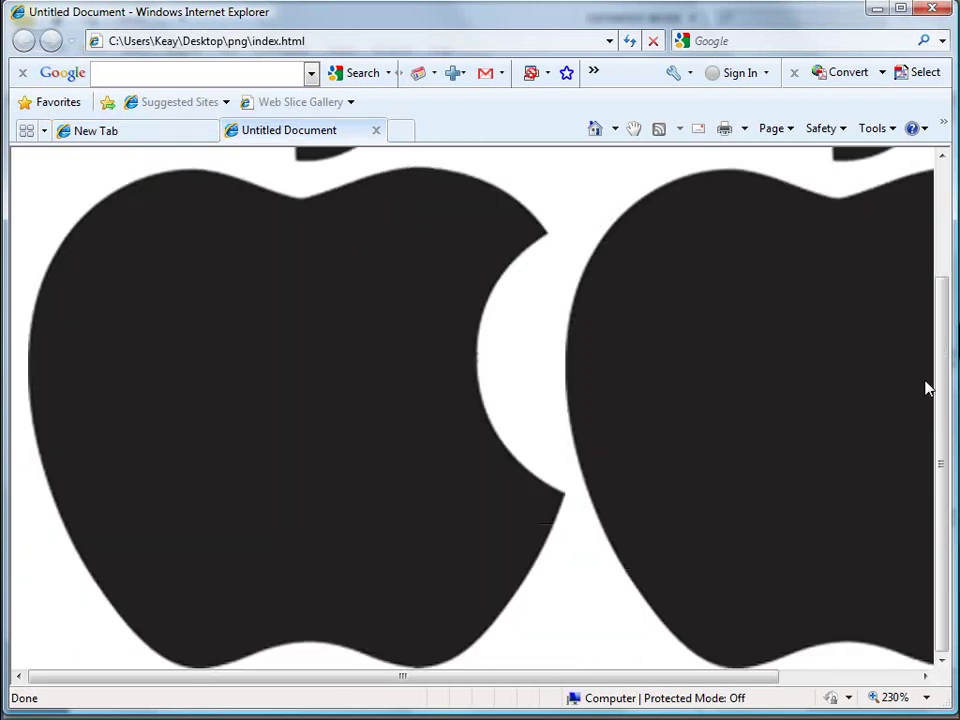
pyautogui.moveTo(950, 372); pyautogui.dragTo(939, 214)
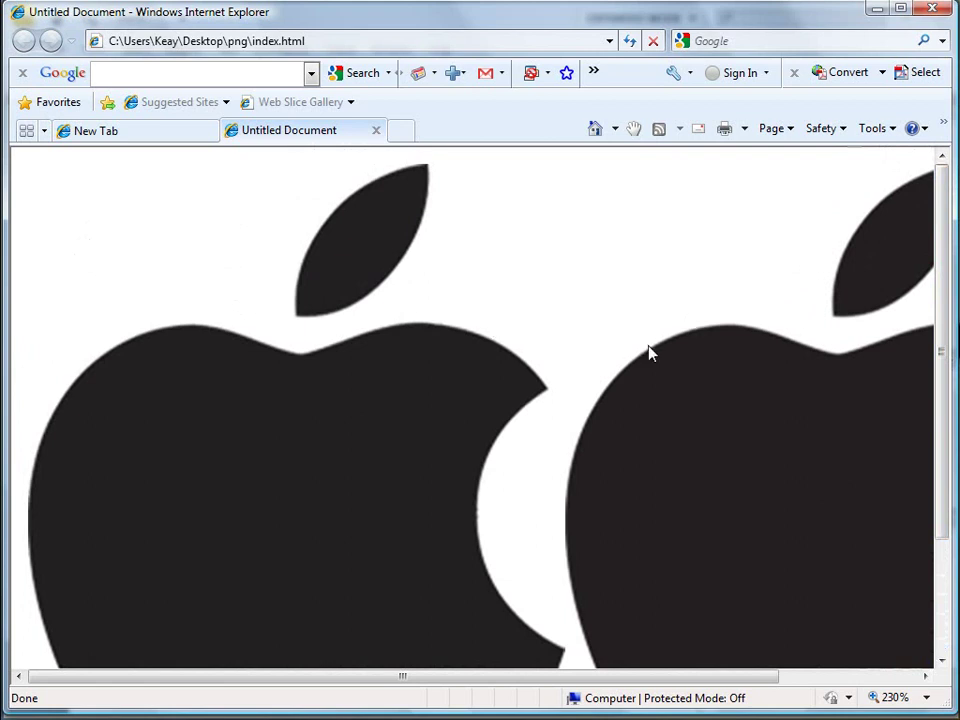
pyautogui.scroll(-3, 616, 360)
pyautogui.scroll(-8, 616, 360)
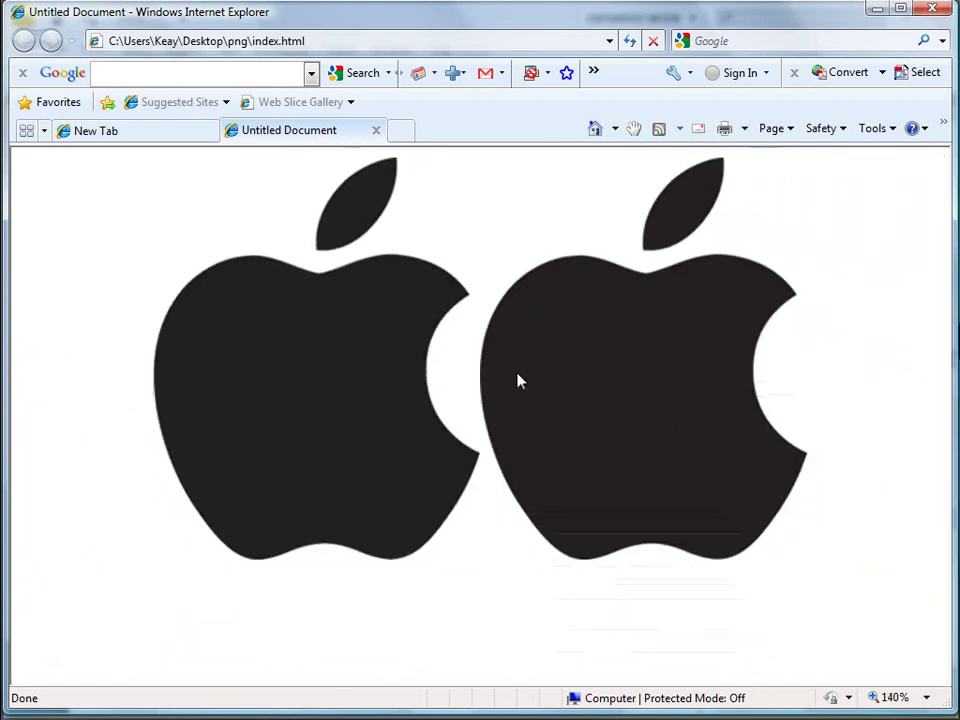
pyautogui.scroll(-4, 564, 336)
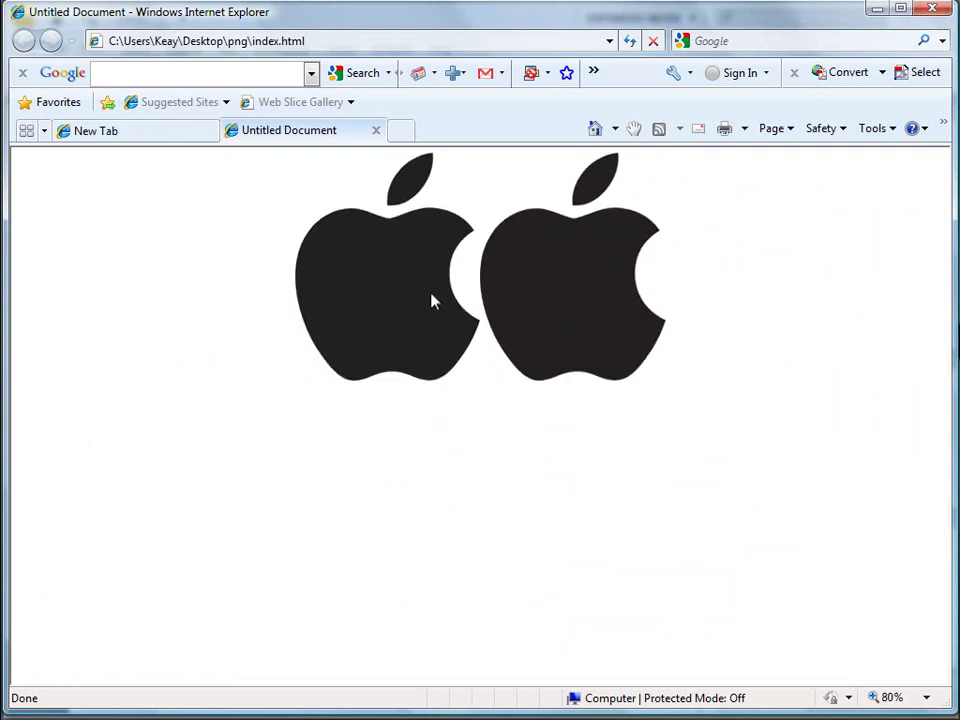
pyautogui.scroll(4, 481, 330)
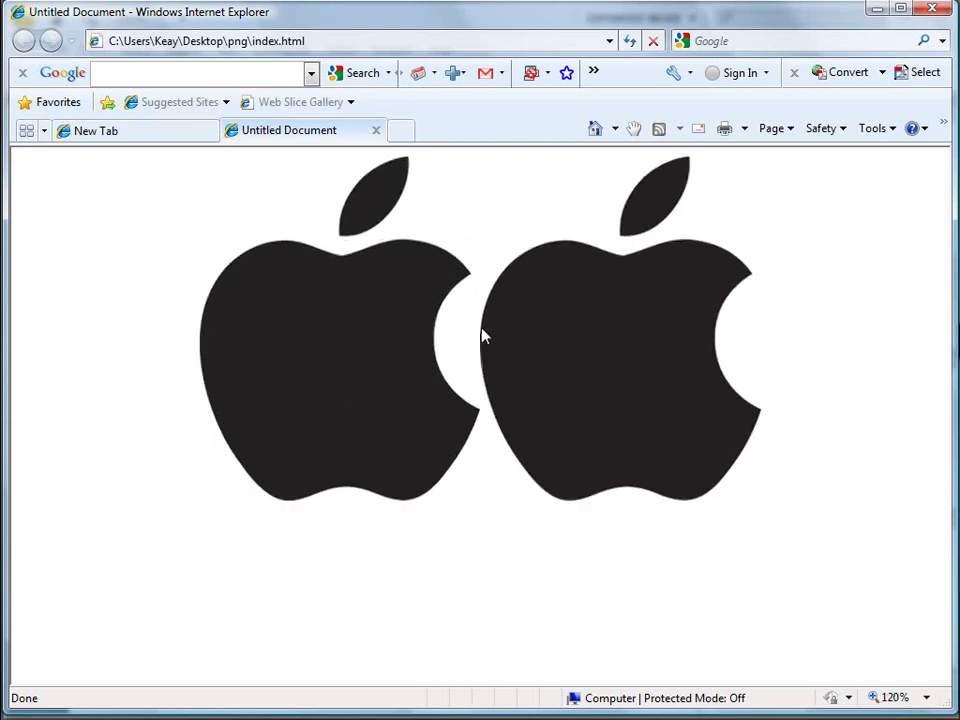
pyautogui.scroll(3, 481, 333)
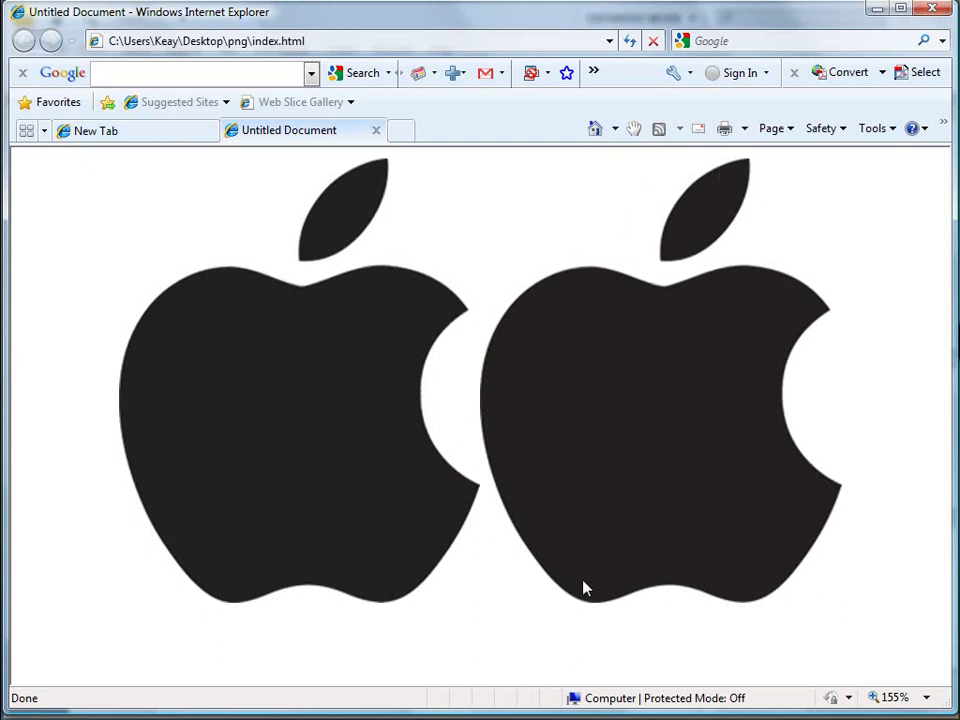
pyautogui.click(617, 716)
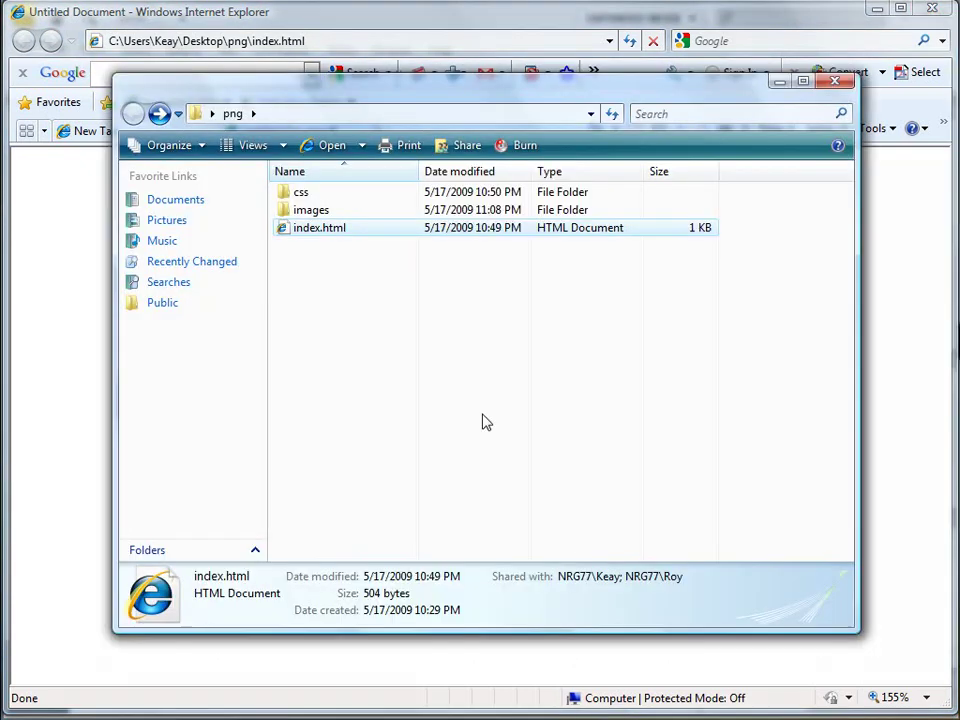
pyautogui.doubleClick(312, 211)
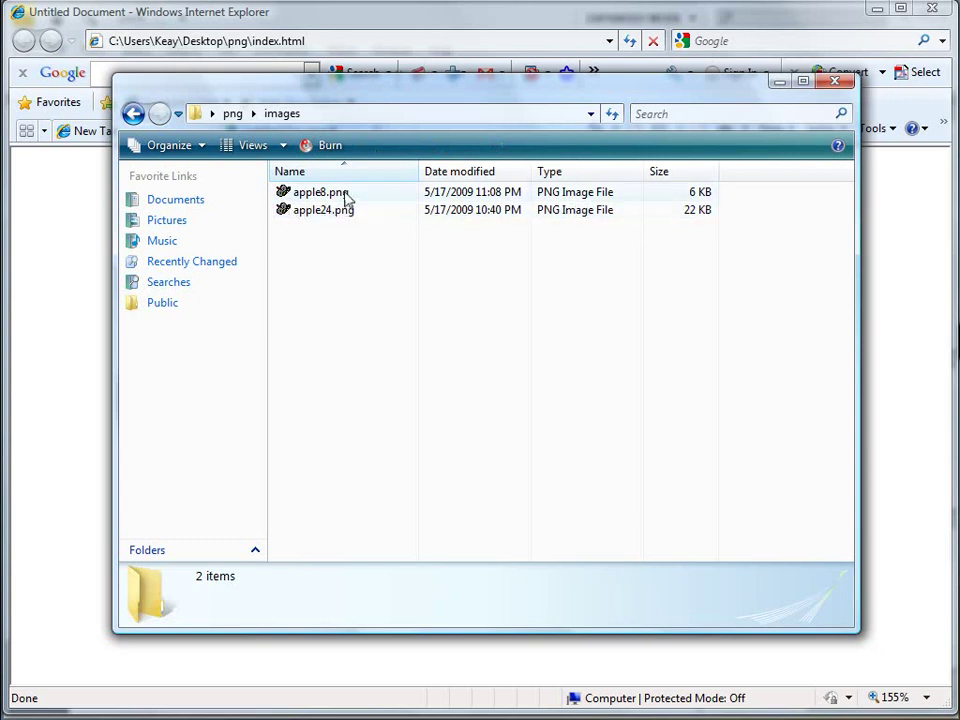
pyautogui.moveTo(347, 199)
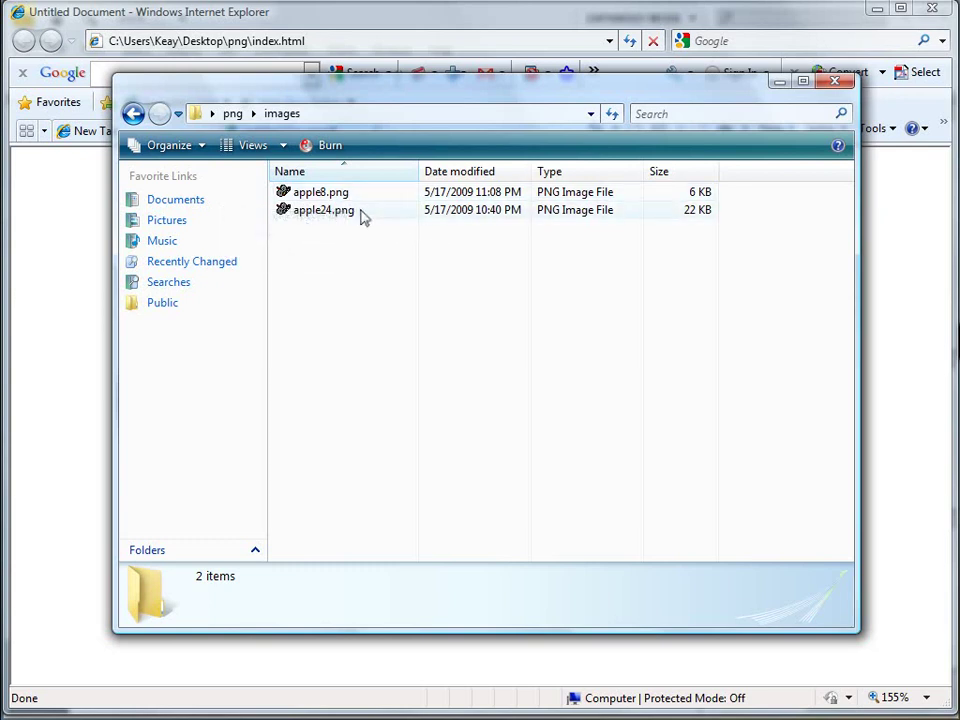
pyautogui.moveTo(363, 218)
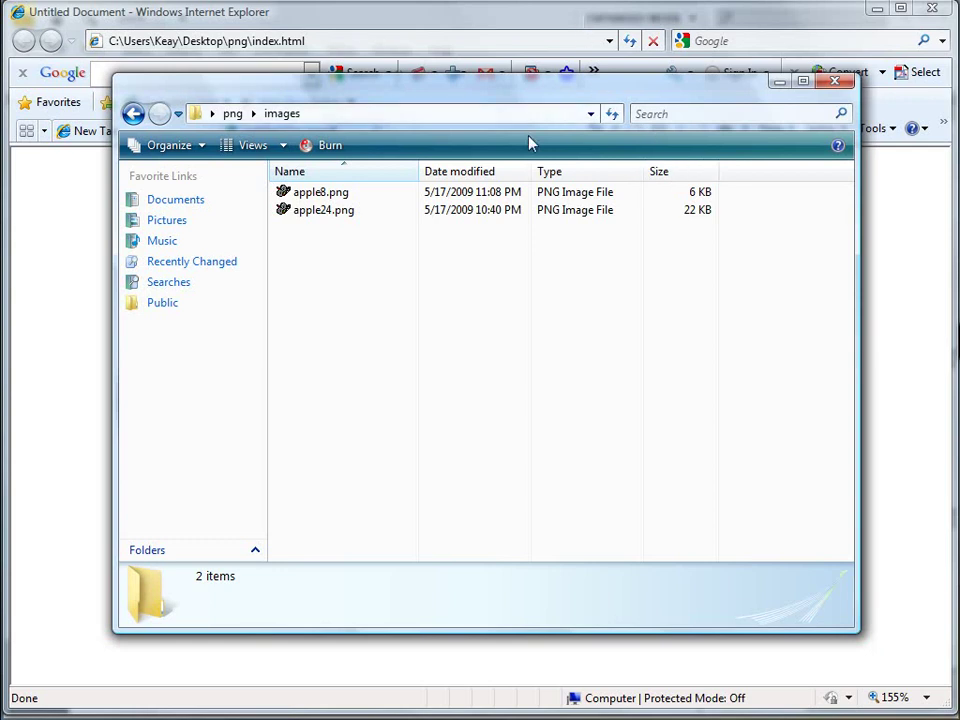
pyautogui.moveTo(341, 202)
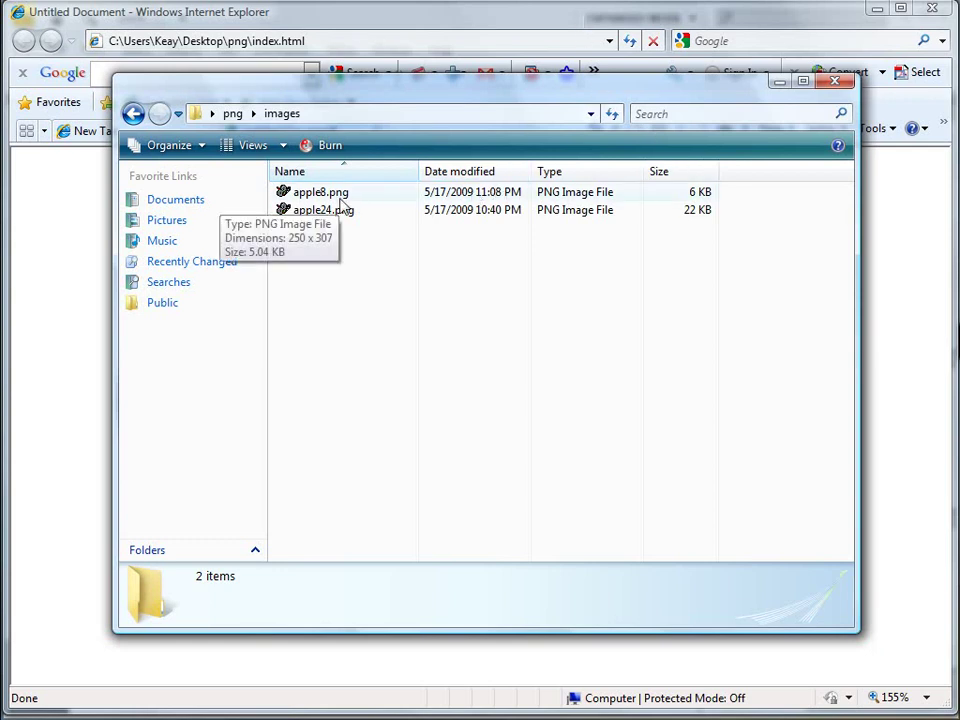
pyautogui.click(553, 26)
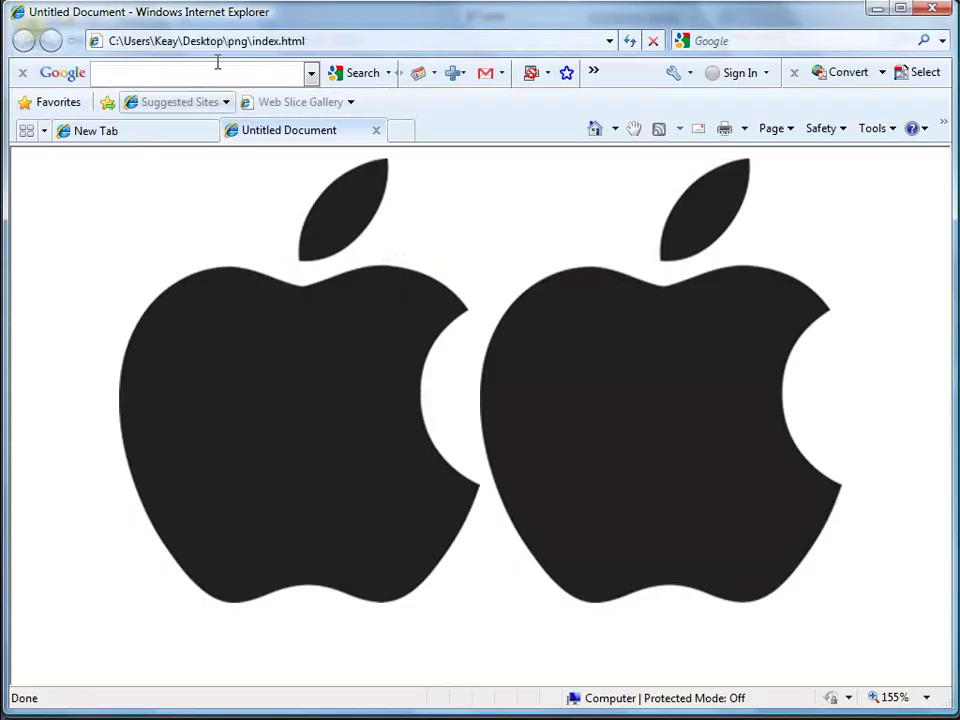
# - Copy the local index.html page address from Internet Explorer's address bar
pyautogui.rightClick(233, 49)
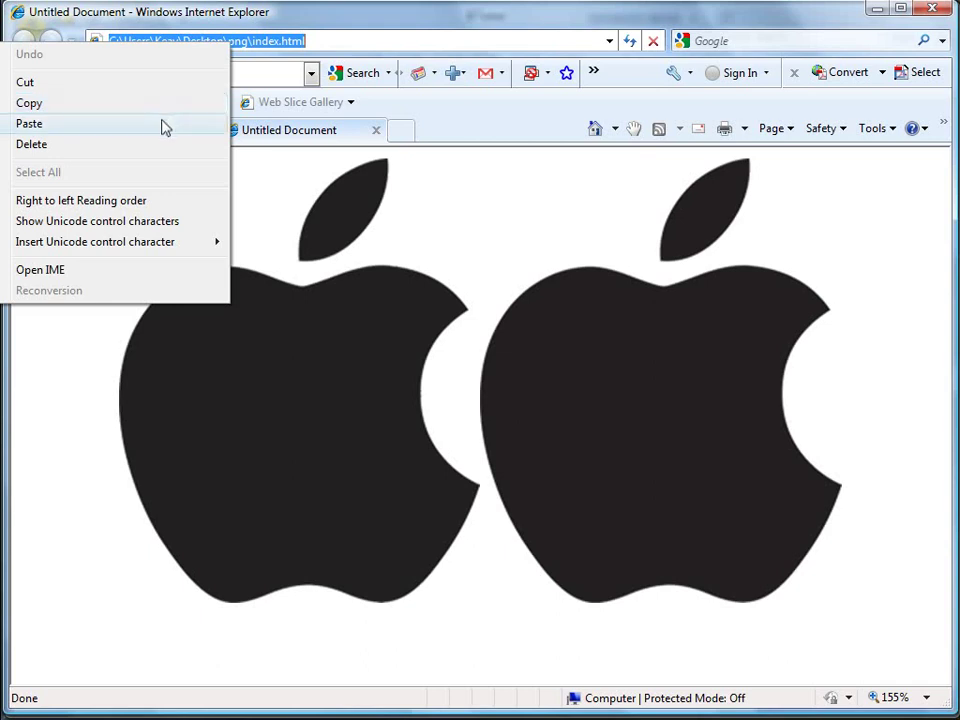
pyautogui.click(66, 105)
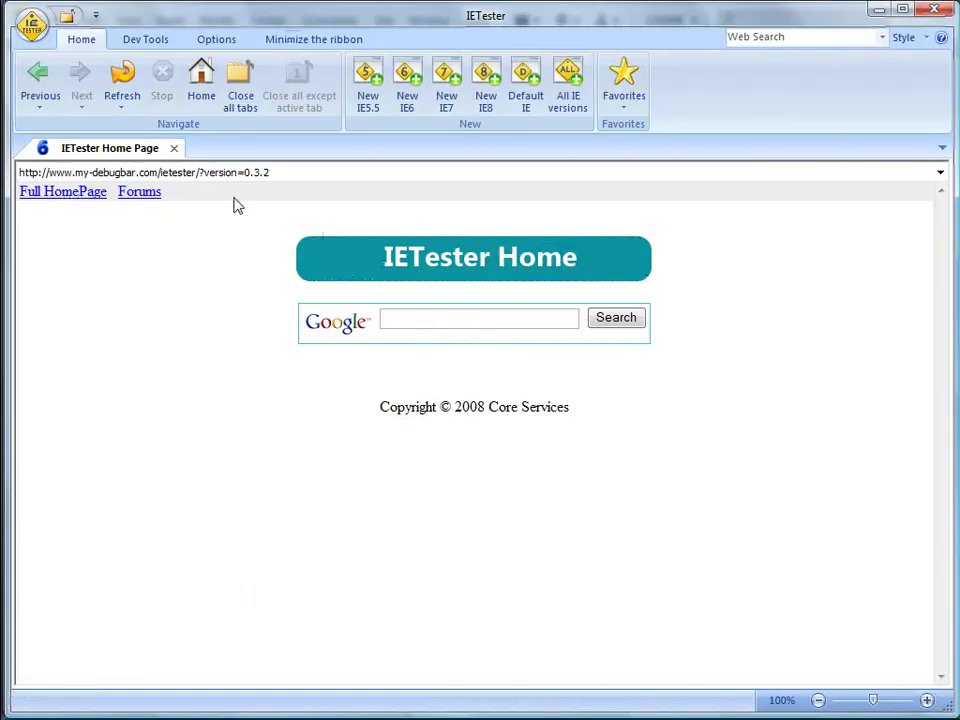
# - Paste the index.html address into IETester's IE6 tab and load it, revealing apple24's grey box
pyautogui.click(255, 175)
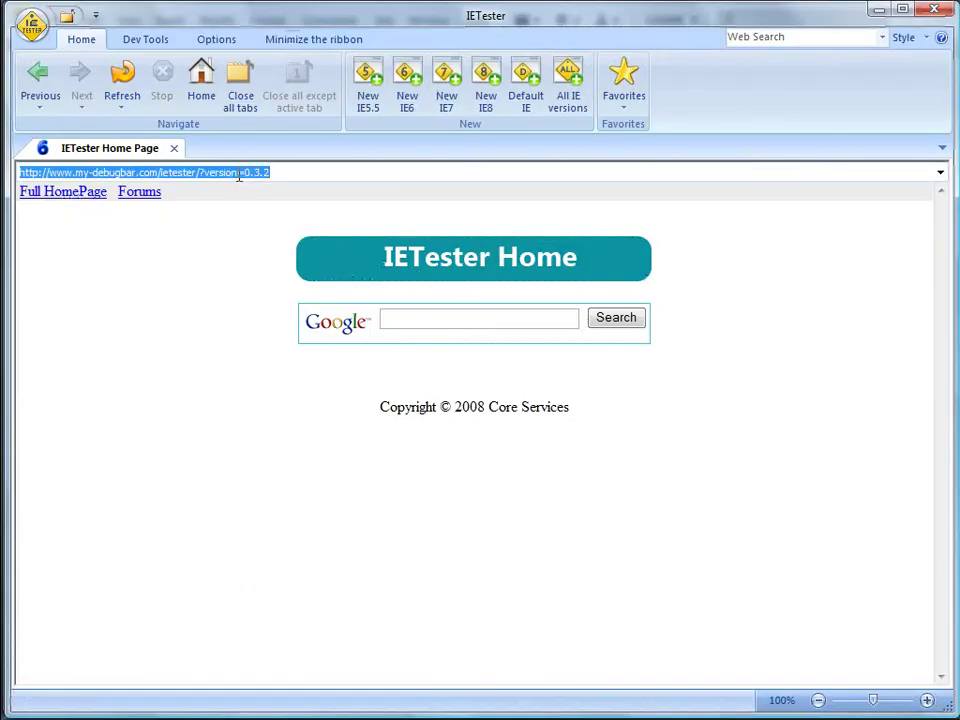
pyautogui.hotkey('ctrl', 'v')
pyautogui.press('Return')
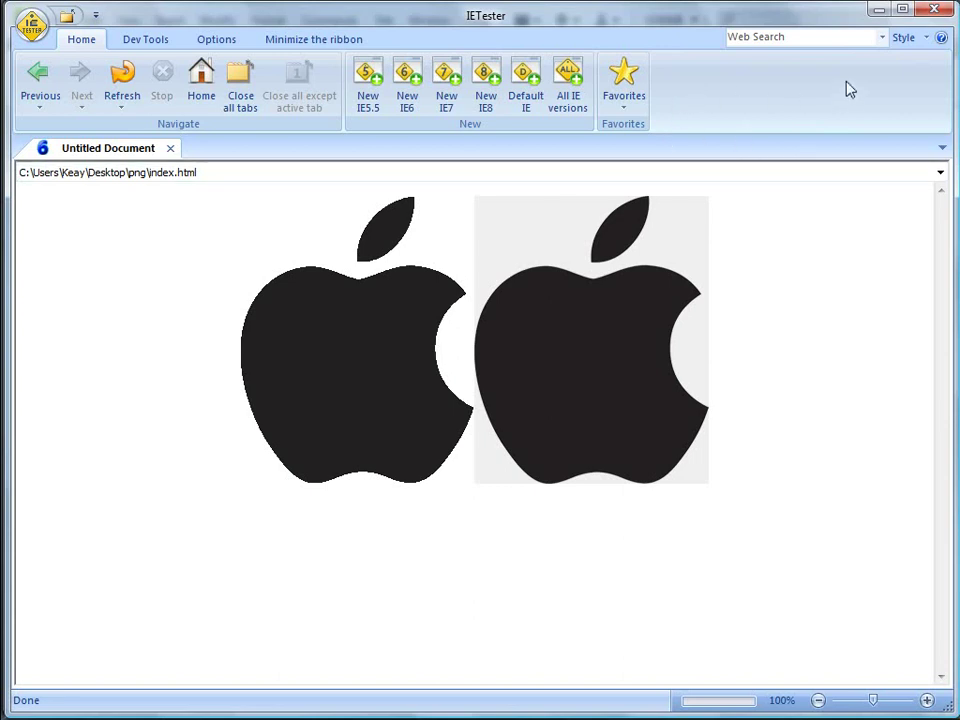
# - Minimize IETester to bring back Dreamweaver's Code view of index.html
pyautogui.click(879, 12)
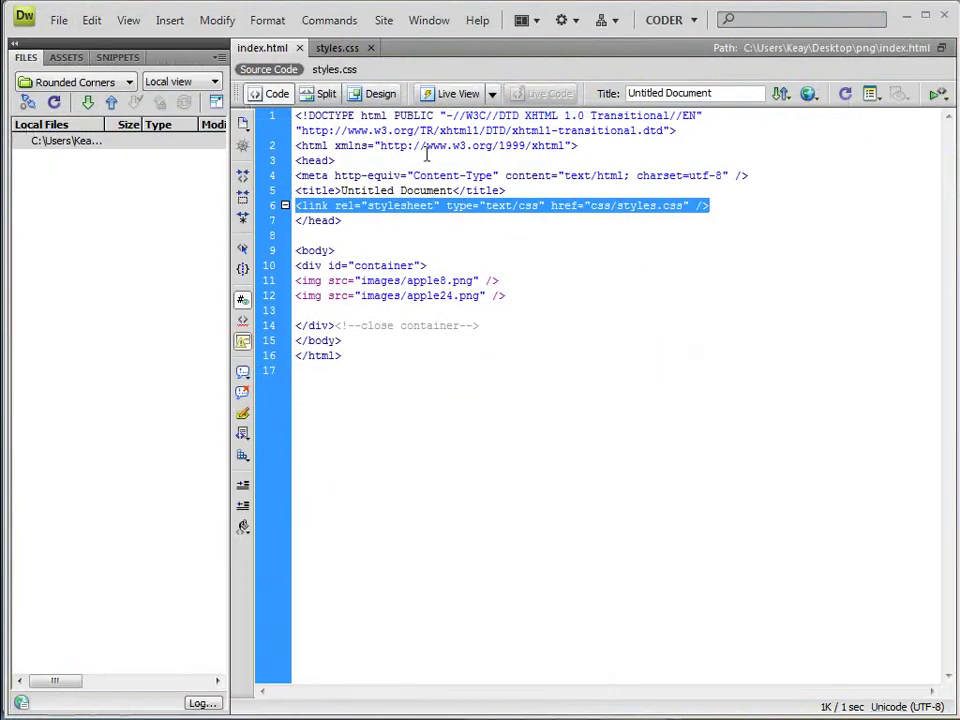